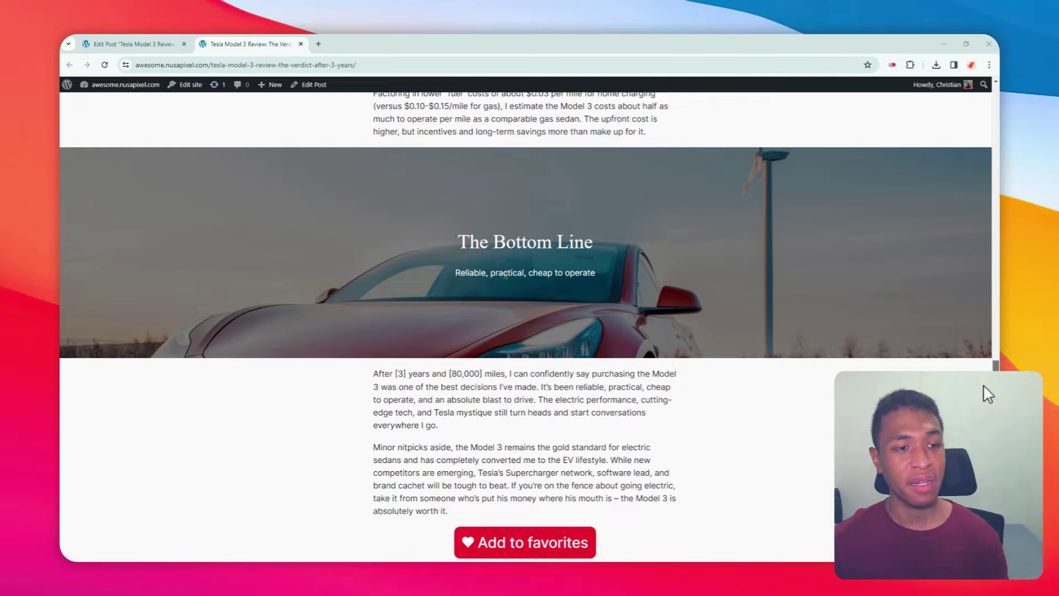
- Scroll the live post up and down to preview The Bottom Line cover's parallax effect
scroll(997, 398, "up", 2)
scroll(996, 402, "down", 3)
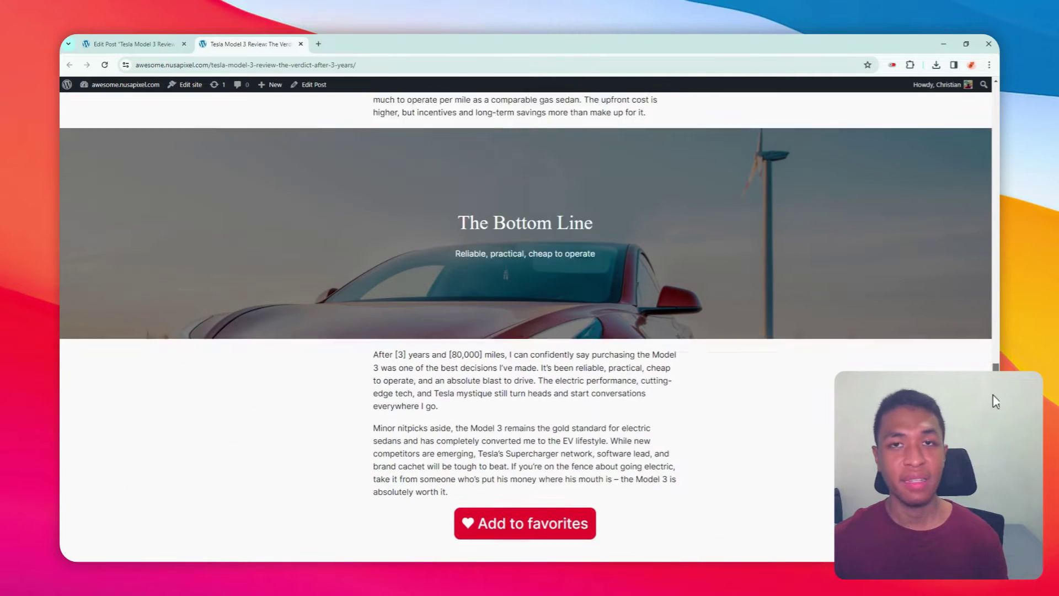
scroll(996, 403, "up", 3)
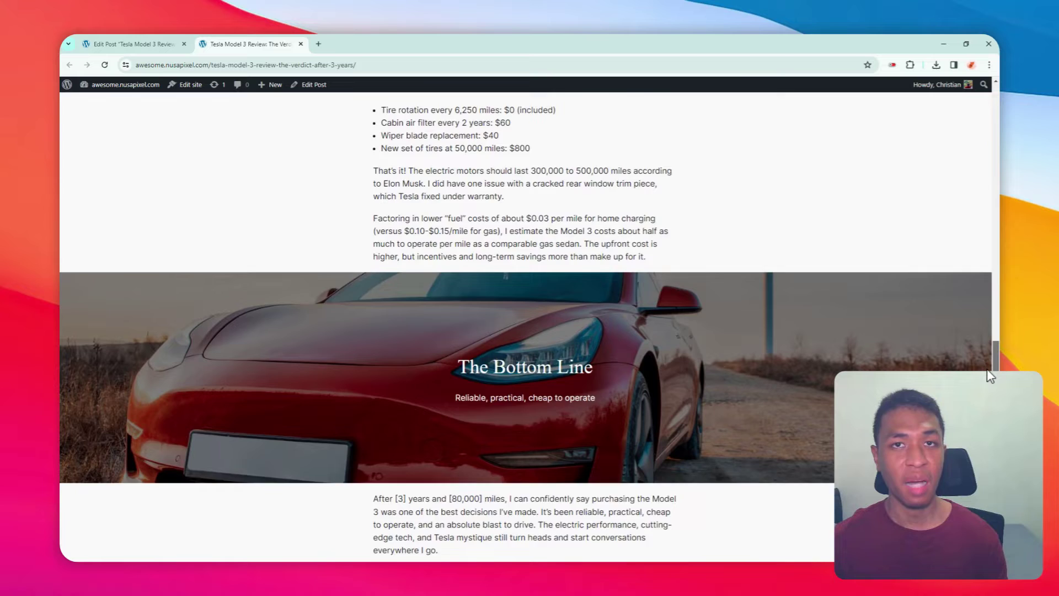
scroll(996, 386, "down", 3)
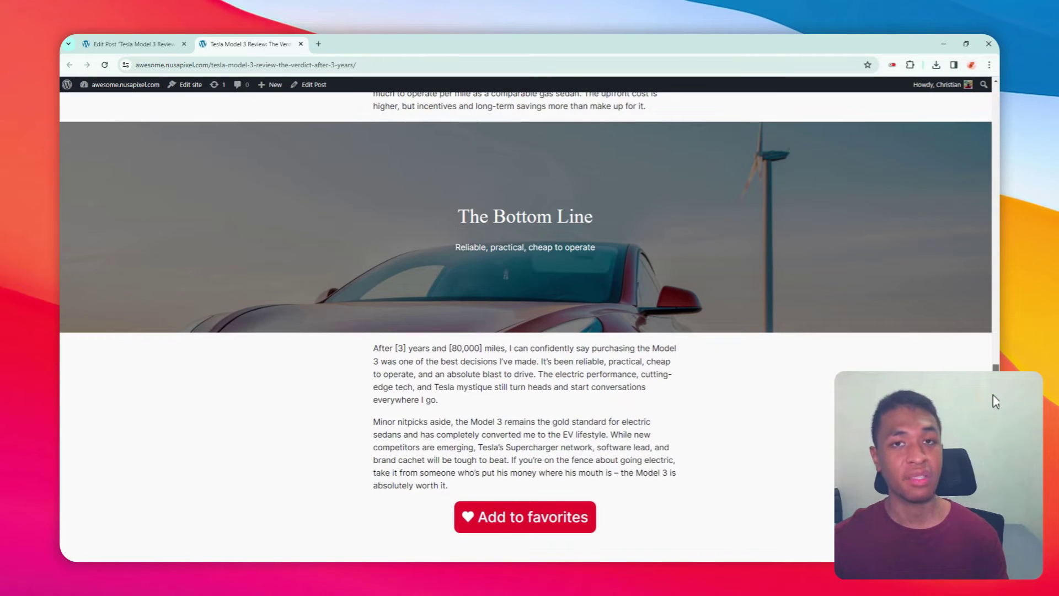
scroll(991, 399, "up", 2)
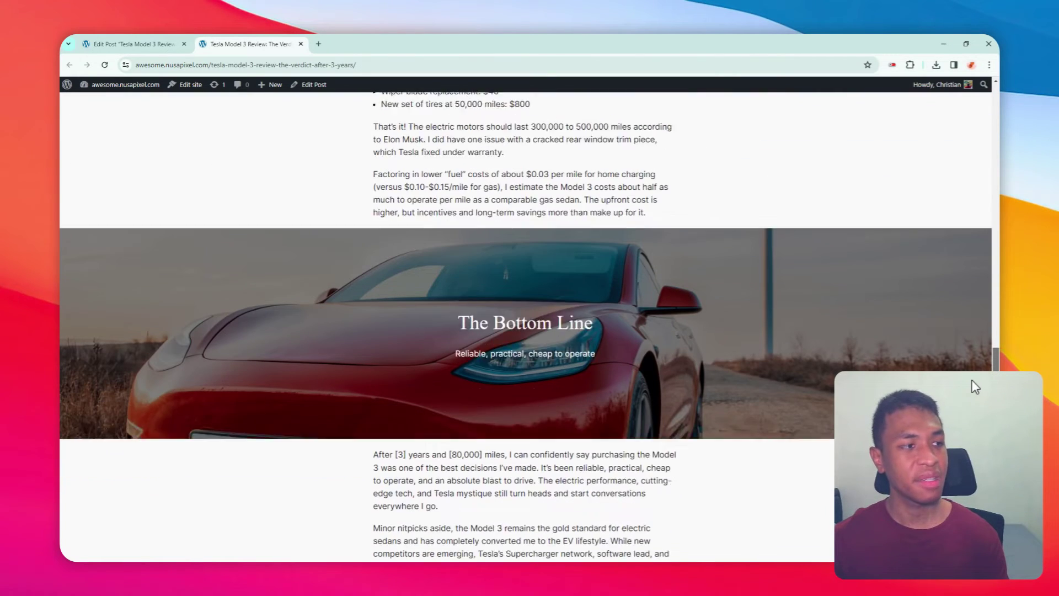
scroll(905, 364, "down", 1)
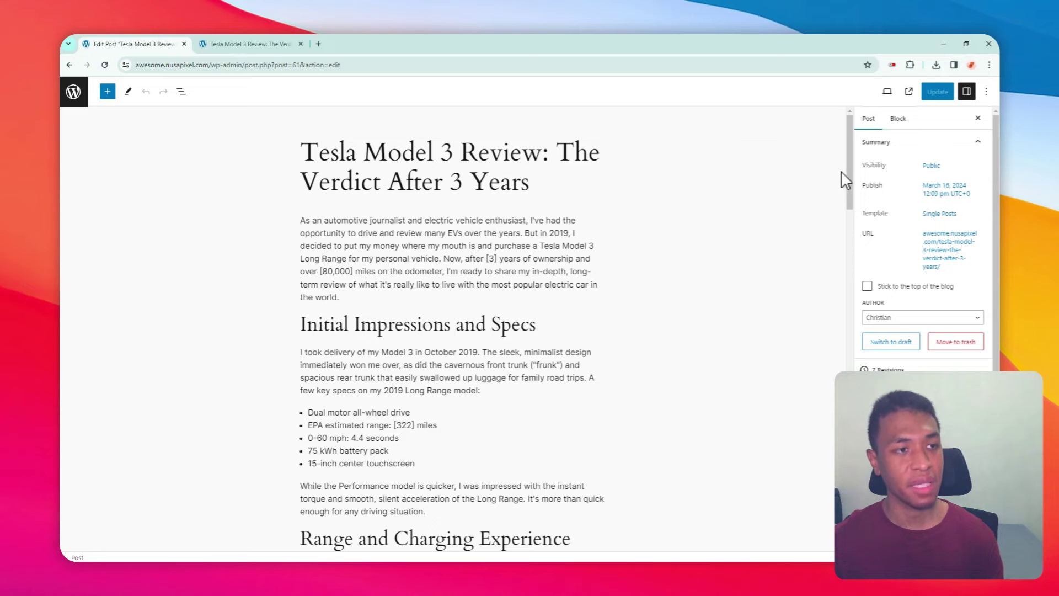
- Insert an empty Cover block via /cover after the 'huge plus.' charging paragraph
left_click_drag(850, 170, 841, 277)
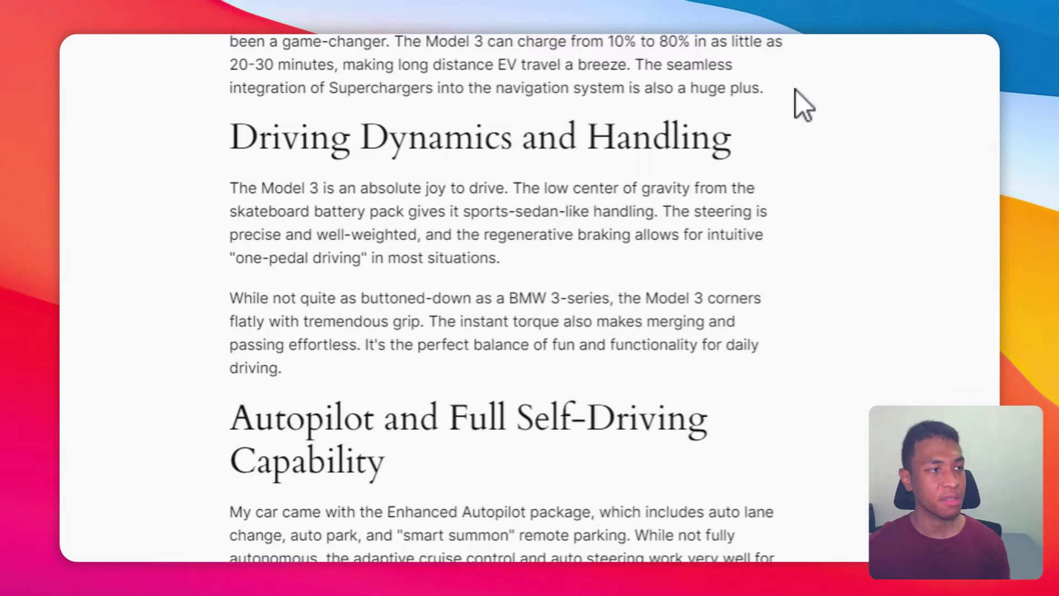
left_click(596, 166)
key("Return")
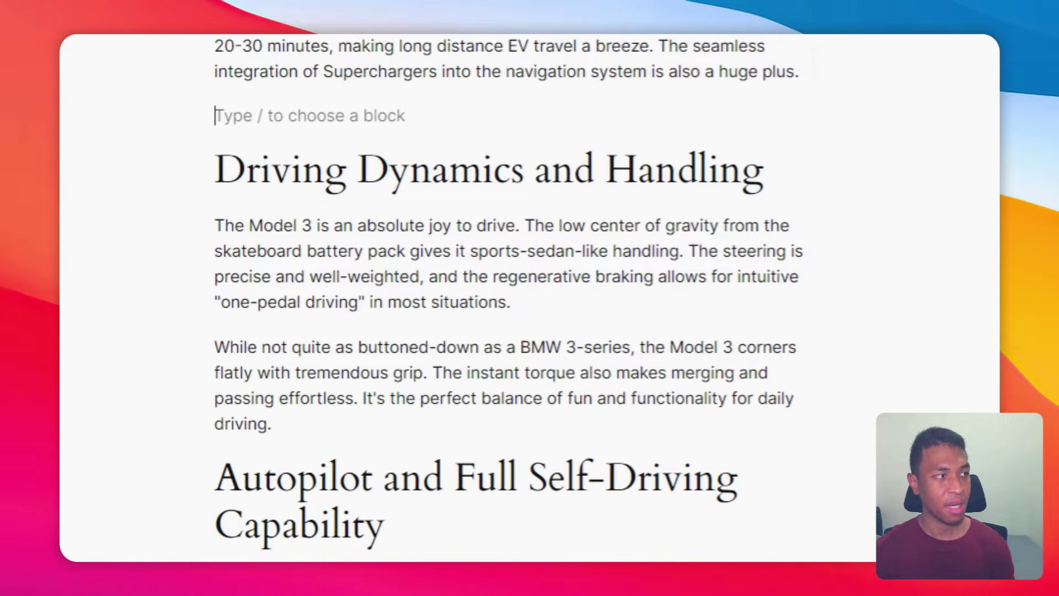
type("/cover")
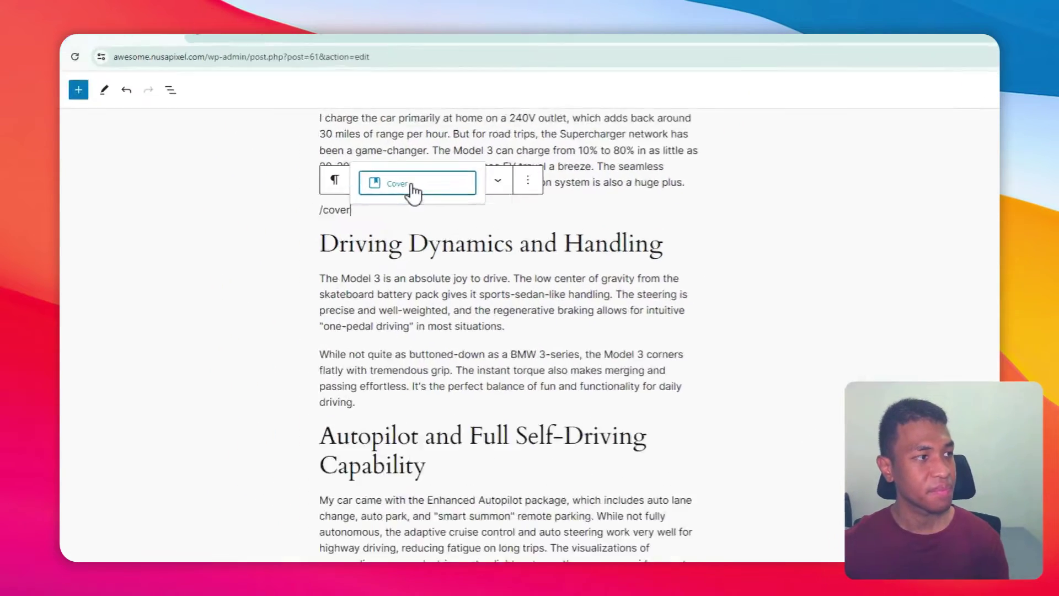
left_click(372, 169)
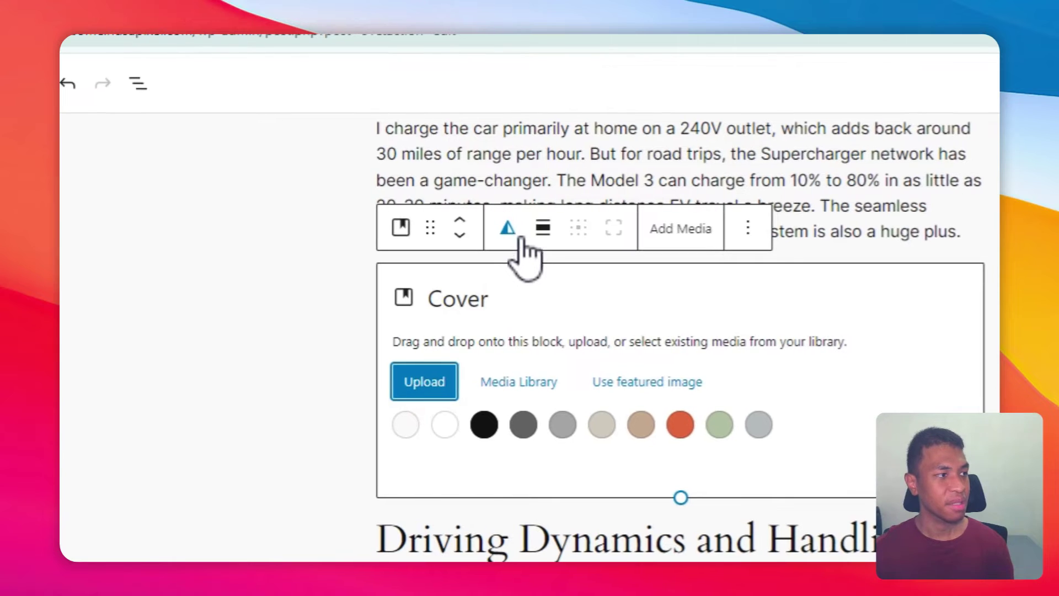
- Set the cover background to the red car and wind turbine Media Library photo
left_click(514, 381)
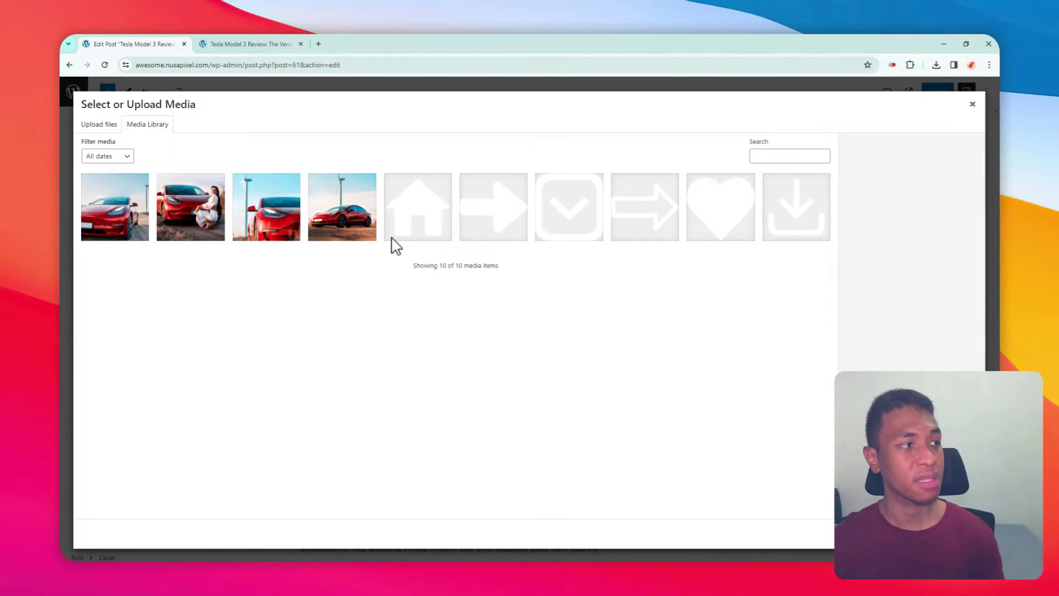
left_click(279, 218)
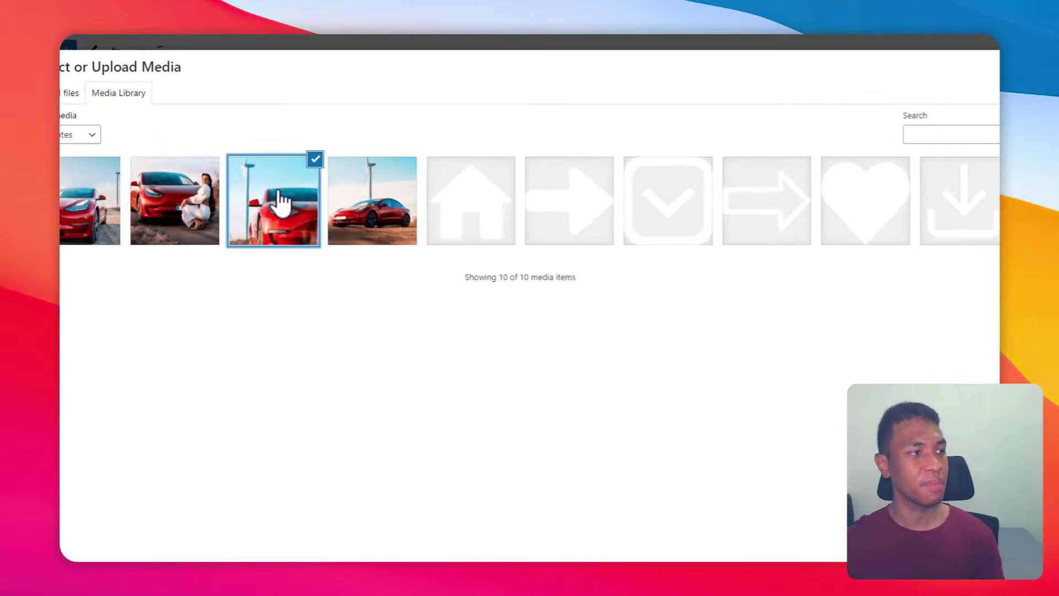
left_click(916, 499)
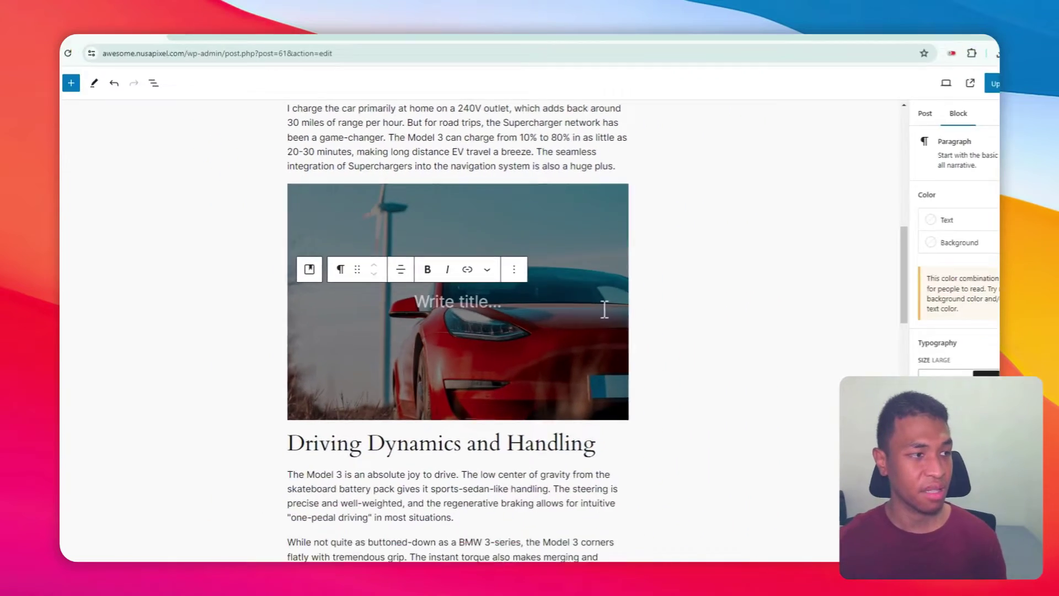
- Cut the 'Driving Dynamics and Handling' heading into the cover title and add 'It's fun and sporty' below
left_click_drag(576, 414, 301, 413)
right_click(362, 412)
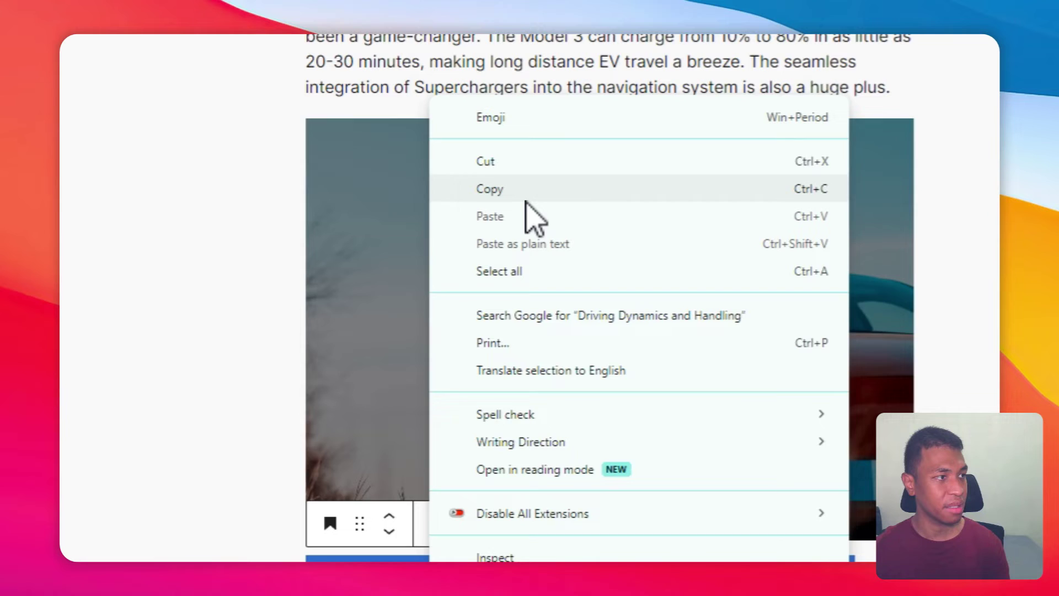
left_click(522, 101)
right_click(600, 318)
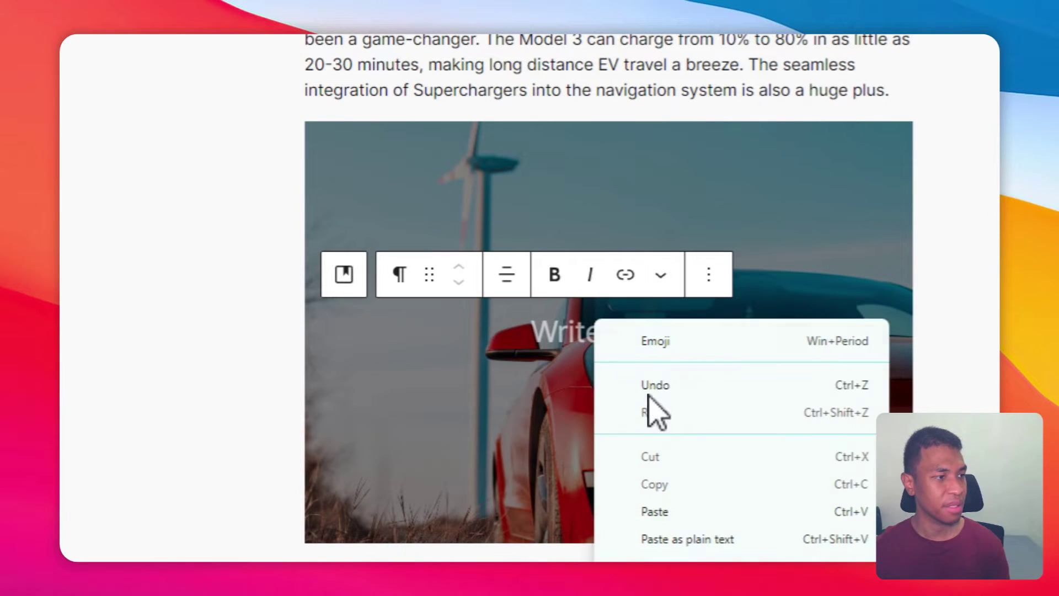
left_click(660, 510)
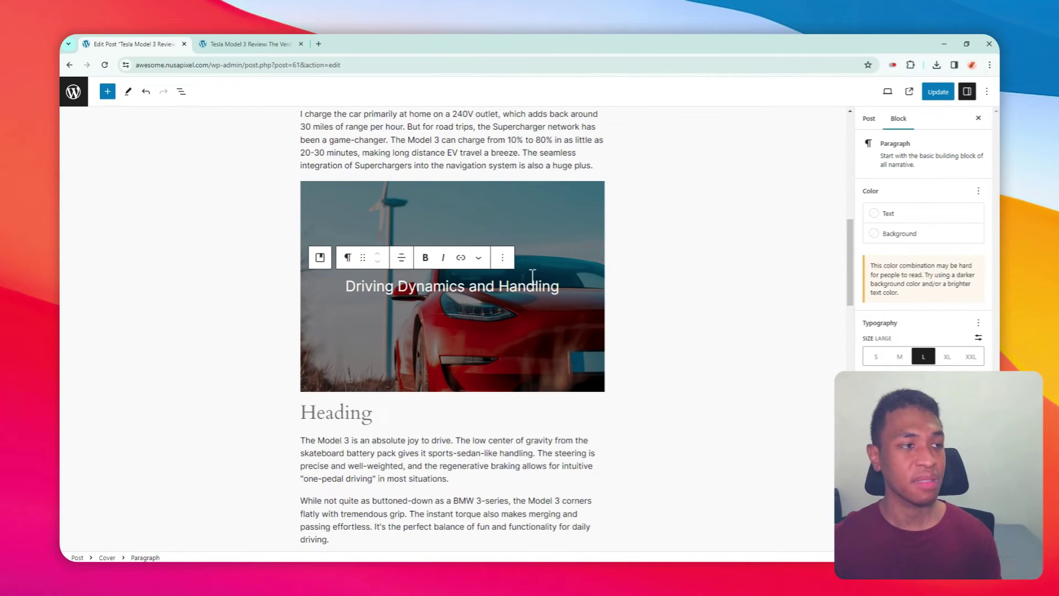
key("Return")
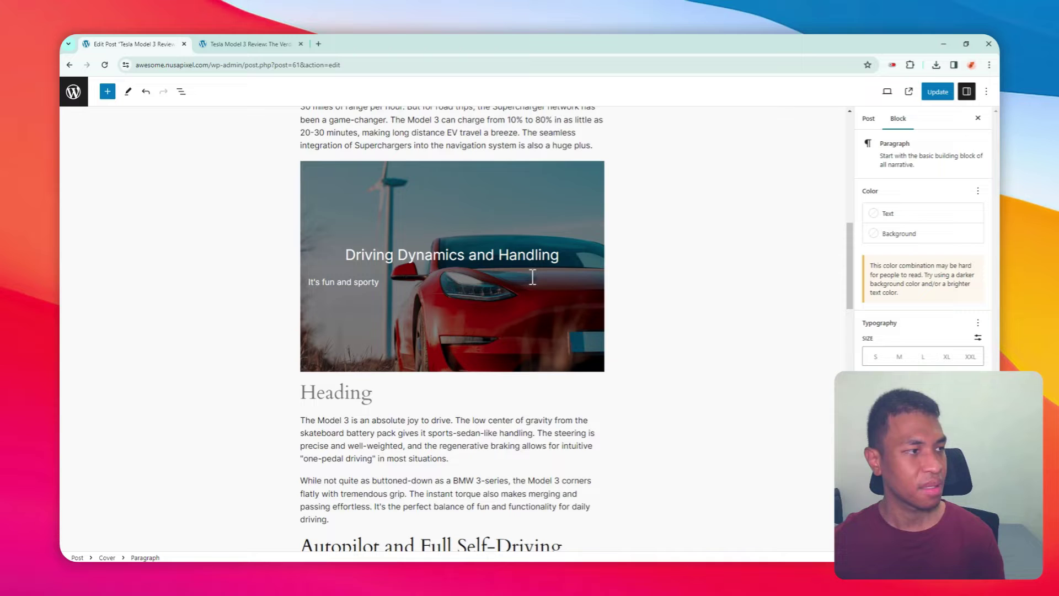
- Center the subtitle and delete the leftover empty heading below the cover
left_click(402, 255)
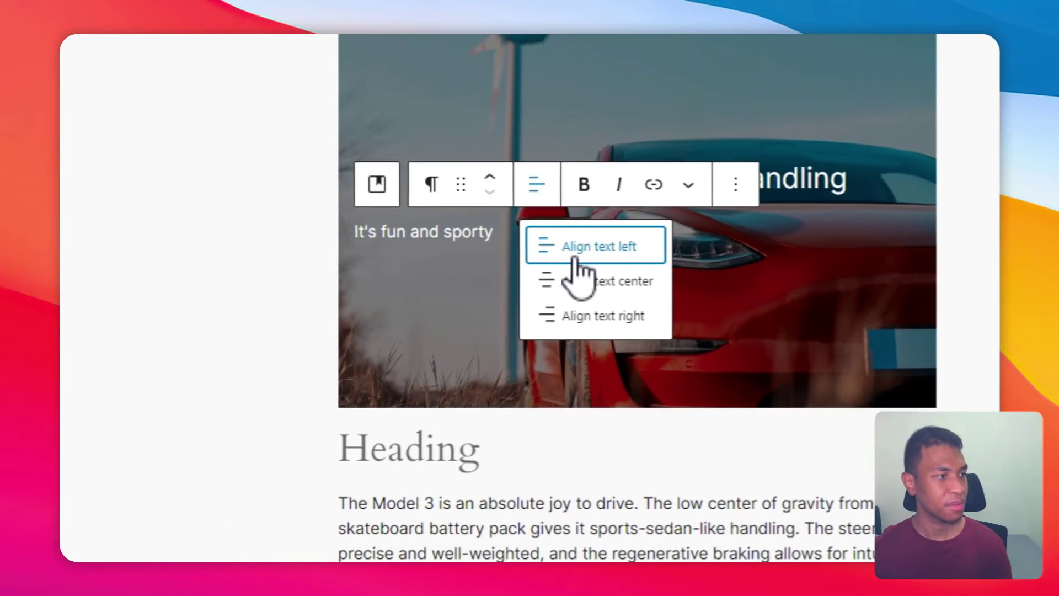
left_click(587, 281)
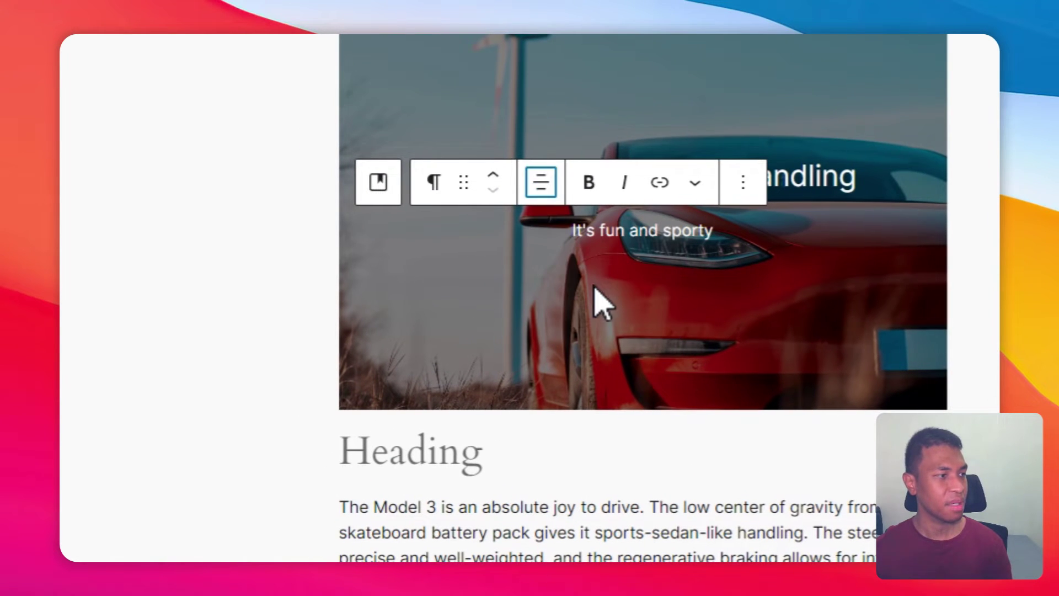
left_click(386, 452)
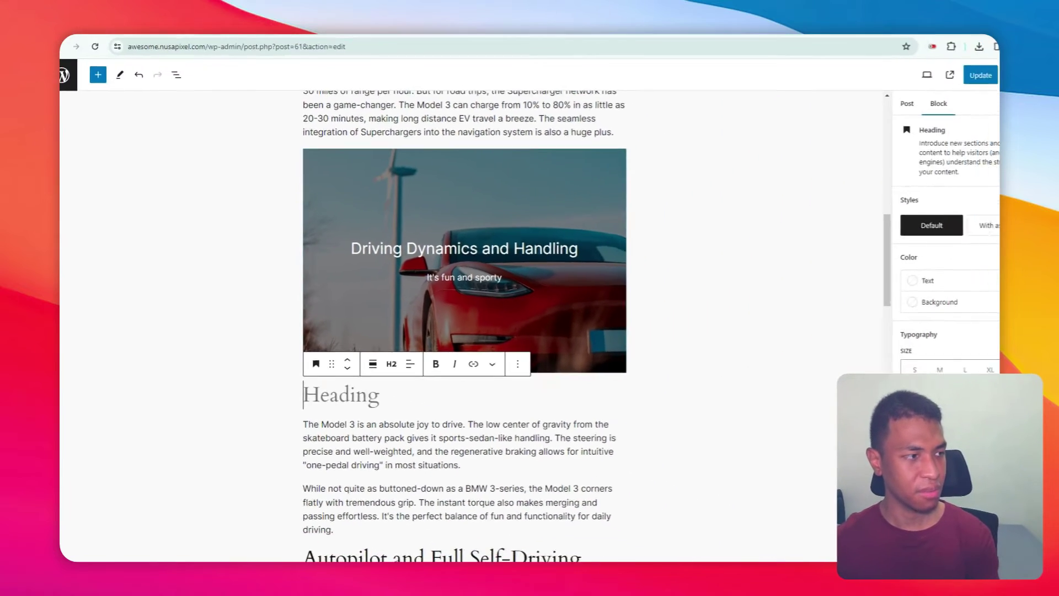
key("BackSpace")
- Make the cover title extra large in the System Serif font
left_click(491, 239)
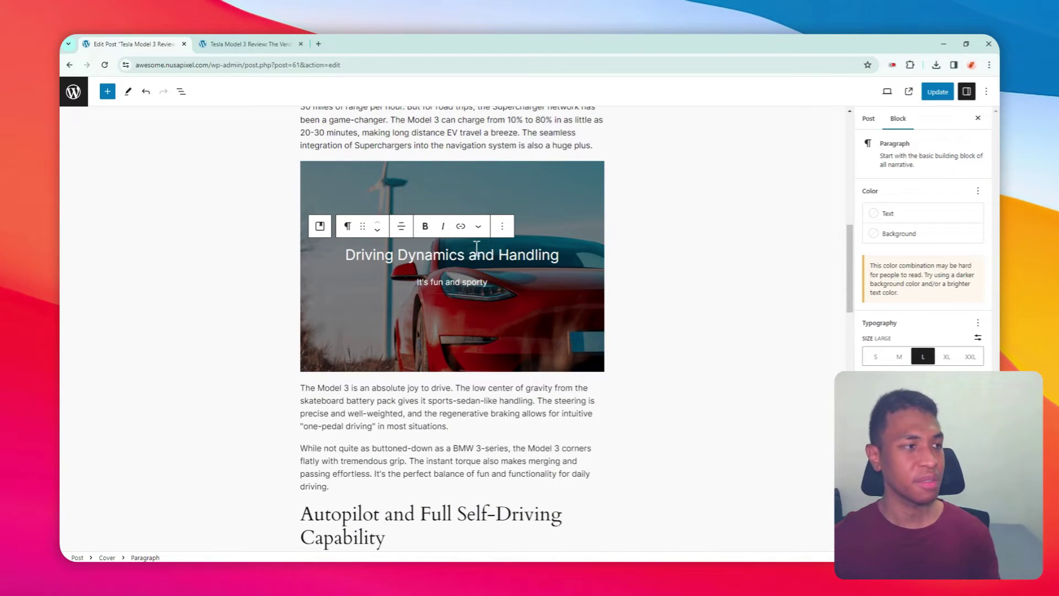
left_click(947, 357)
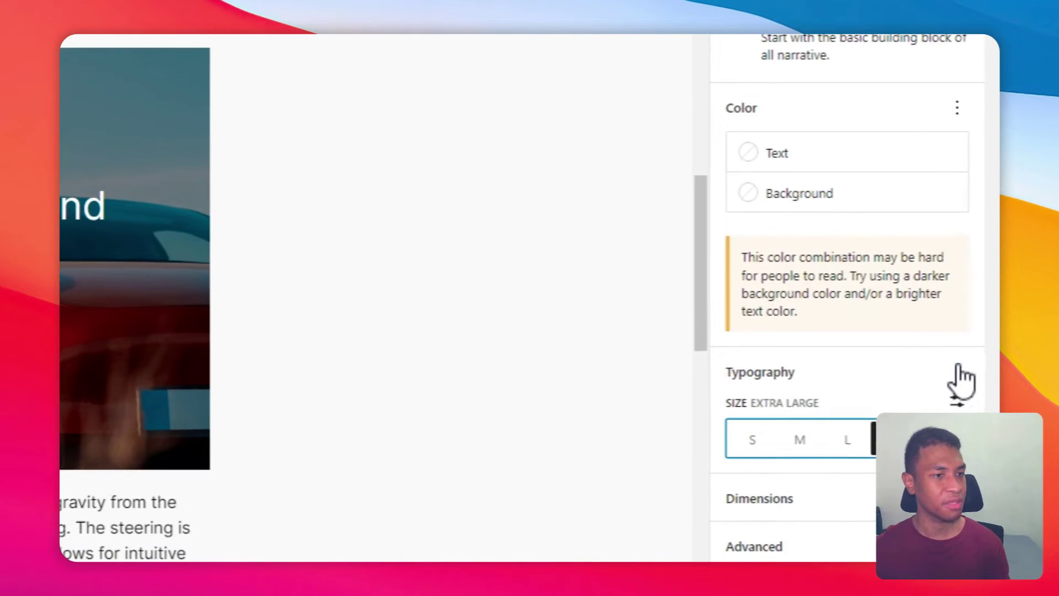
left_click(978, 323)
scroll(817, 189, "up", 3)
left_click(811, 184)
scroll(823, 331, "down", 6)
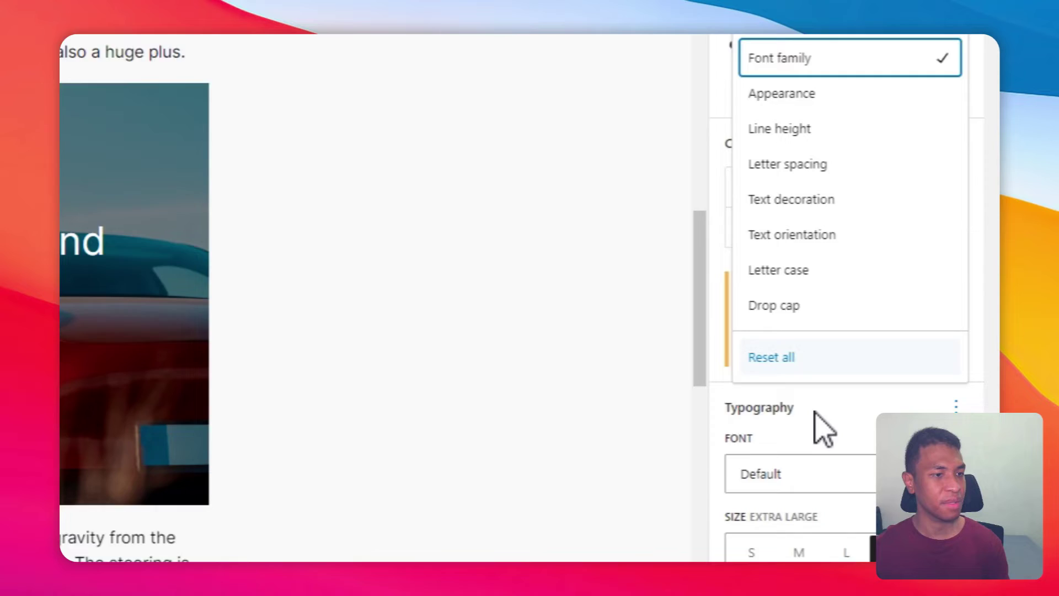
left_click(806, 168)
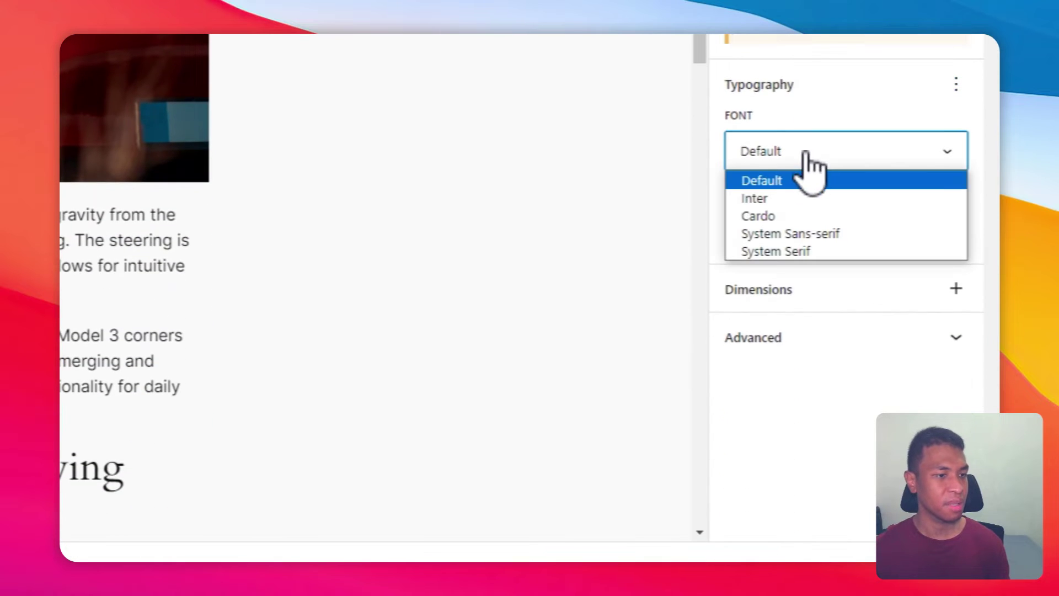
left_click(815, 251)
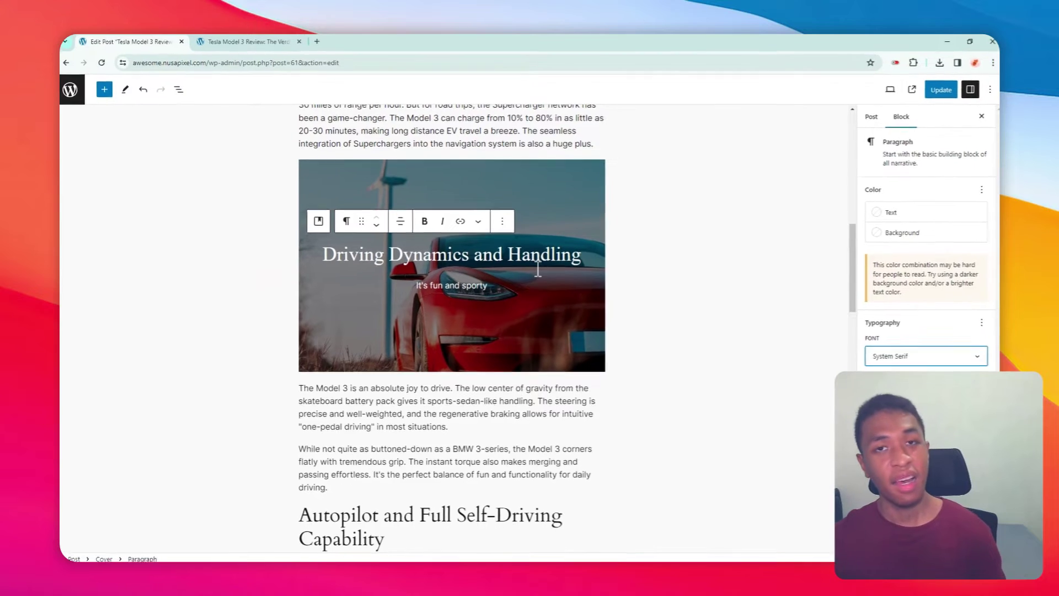
left_click(561, 182)
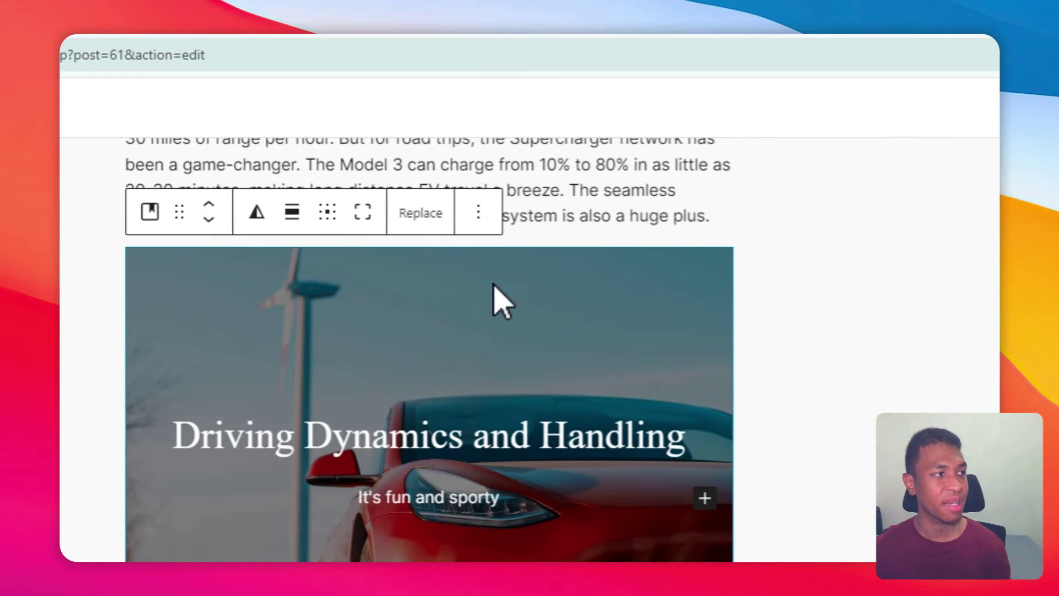
- Set the cover block's alignment to full width
left_click(297, 221)
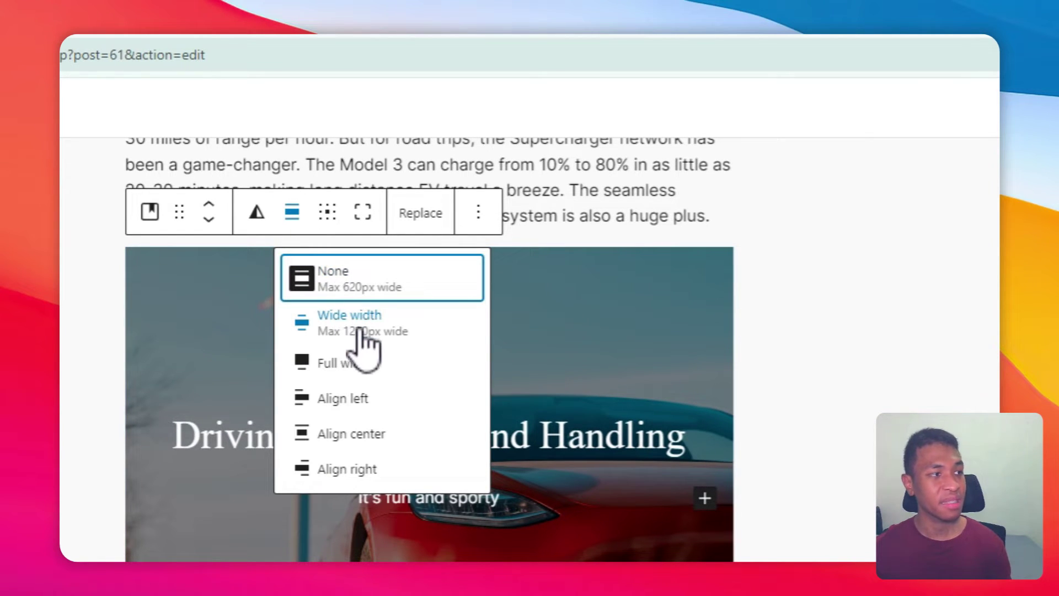
left_click(380, 370)
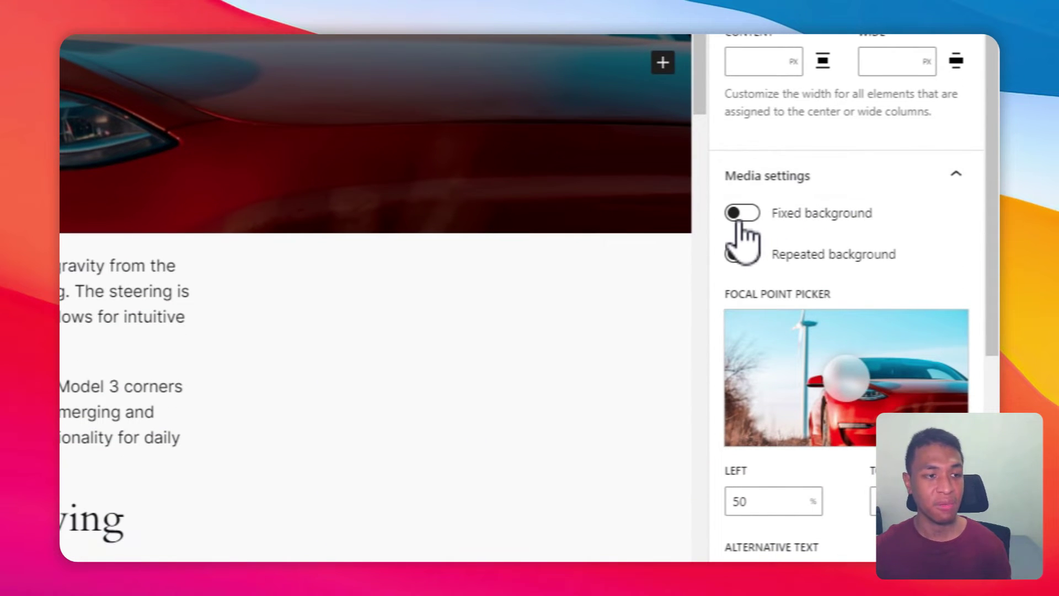
- Turn on Fixed background in the cover's Media settings
left_click(742, 218)
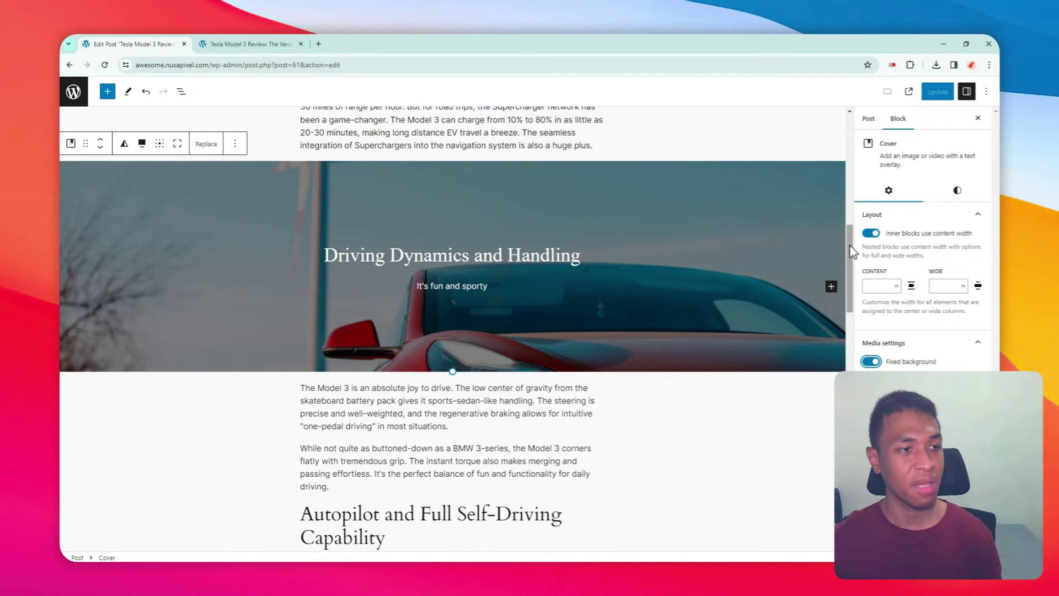
left_click_drag(850, 254, 769, 241)
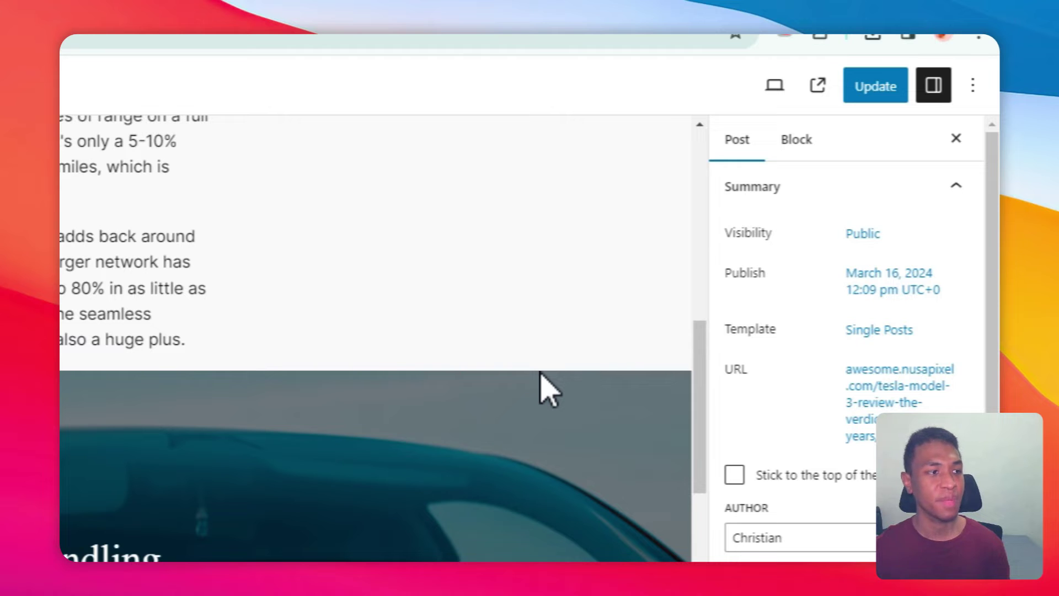
- In the cover's Styles, try the overlay colour and opacity, keeping 50 opacity
left_click(494, 414)
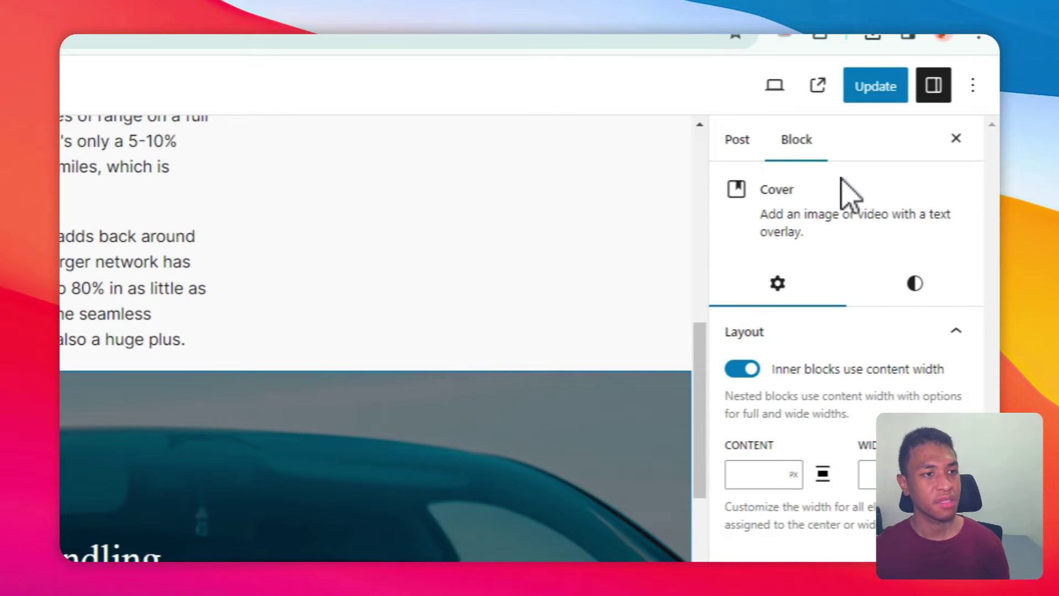
left_click(914, 284)
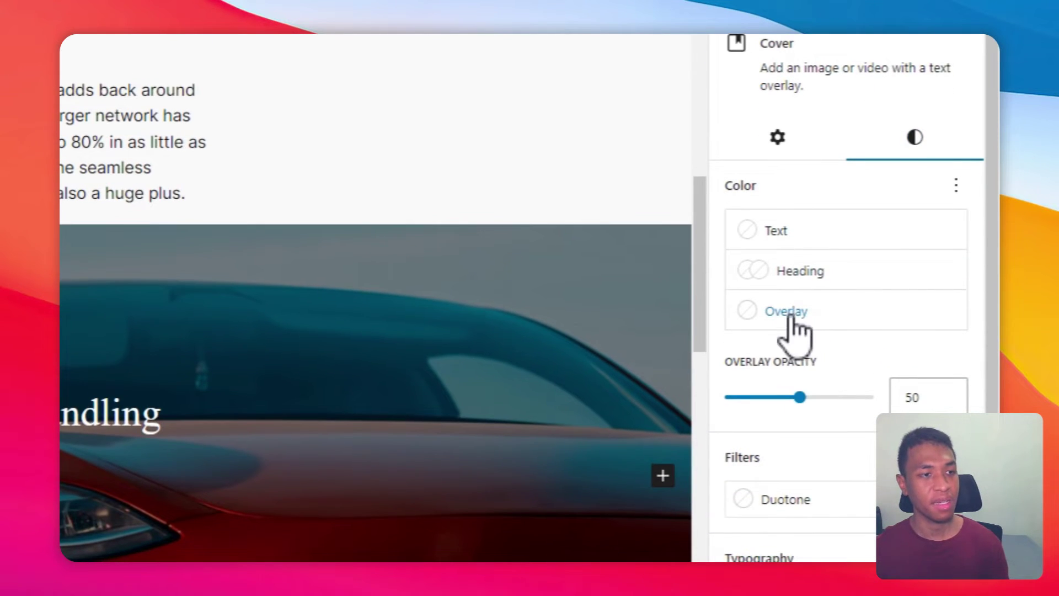
left_click(773, 458)
left_click(800, 256)
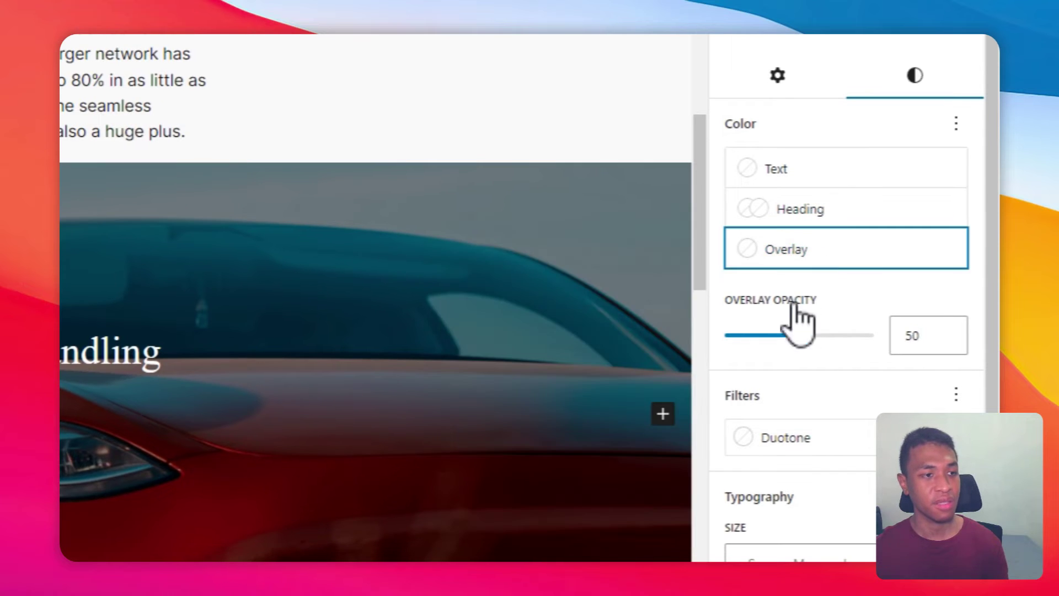
mouse_move(799, 344)
left_mouse_down()
mouse_move(759, 345)
mouse_move(844, 335)
mouse_move(799, 336)
left_mouse_up()
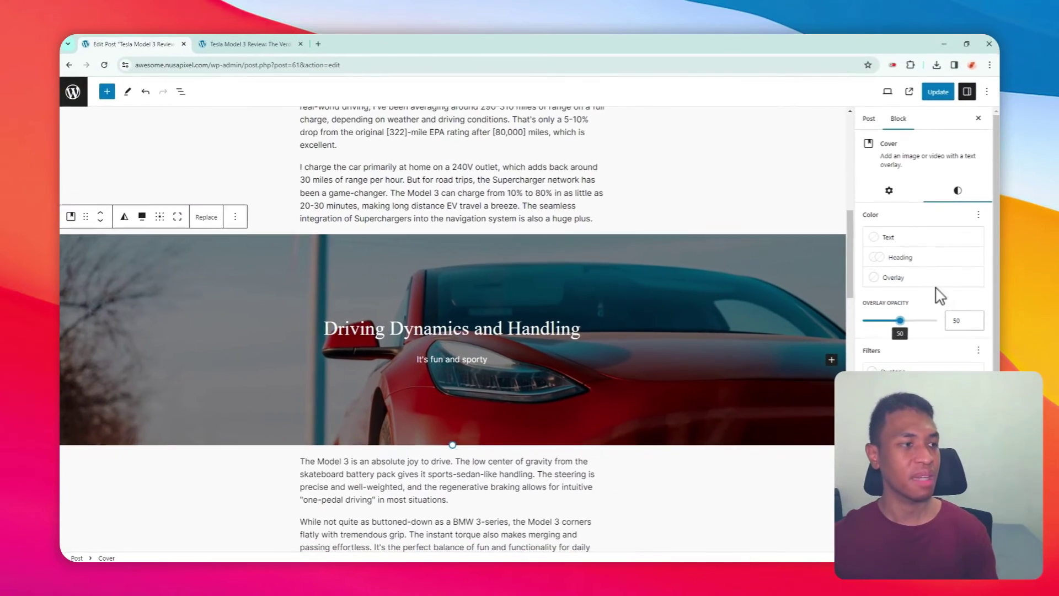
- Apply the third duotone preset to the image, then clear the filter
left_click(893, 322)
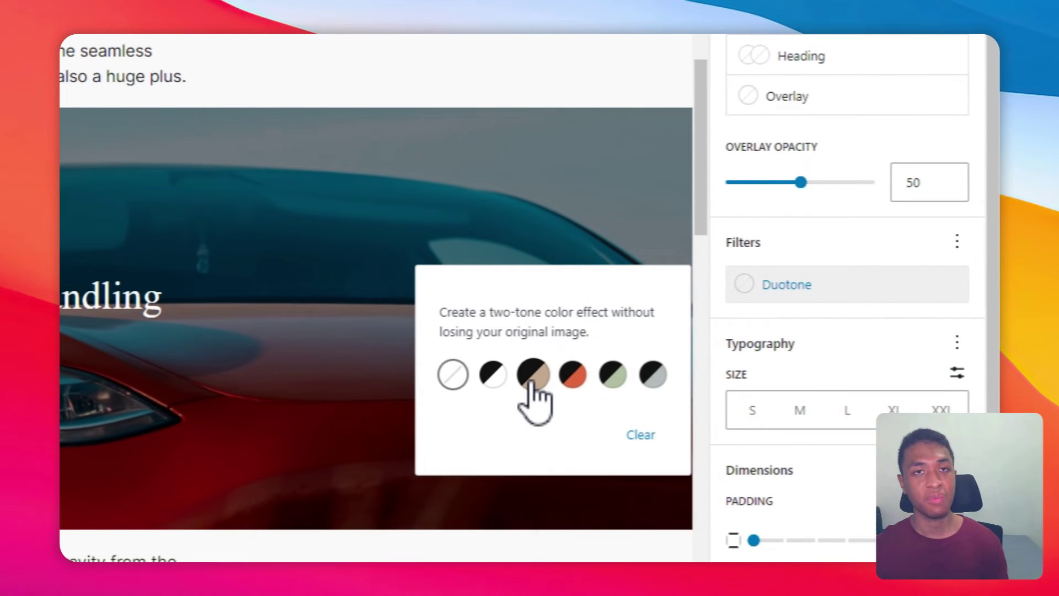
left_click(530, 375)
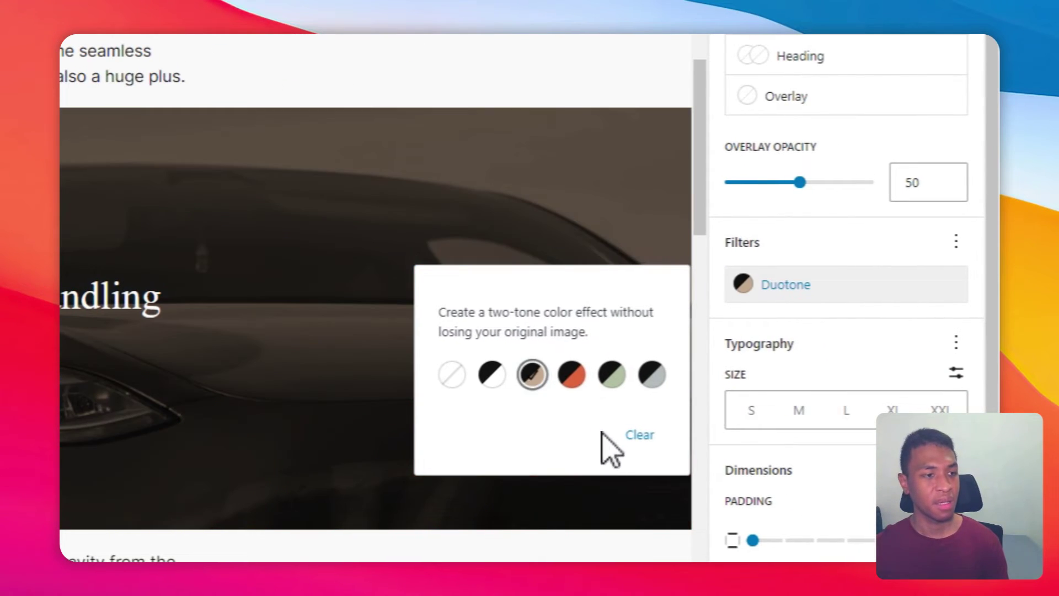
left_click(635, 338)
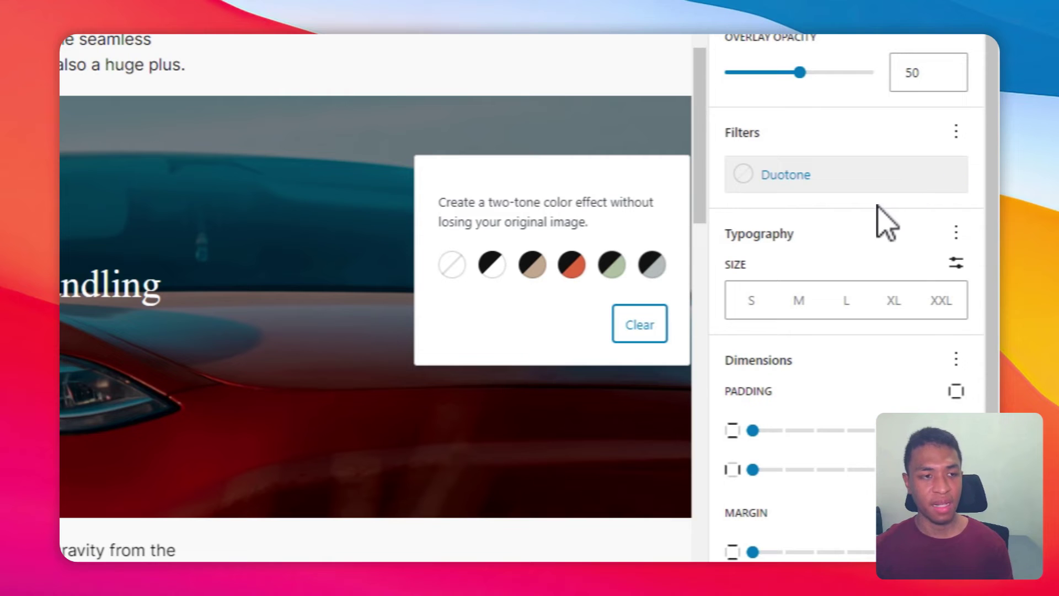
scroll(894, 353, "down", 1)
scroll(883, 427, "down", 5)
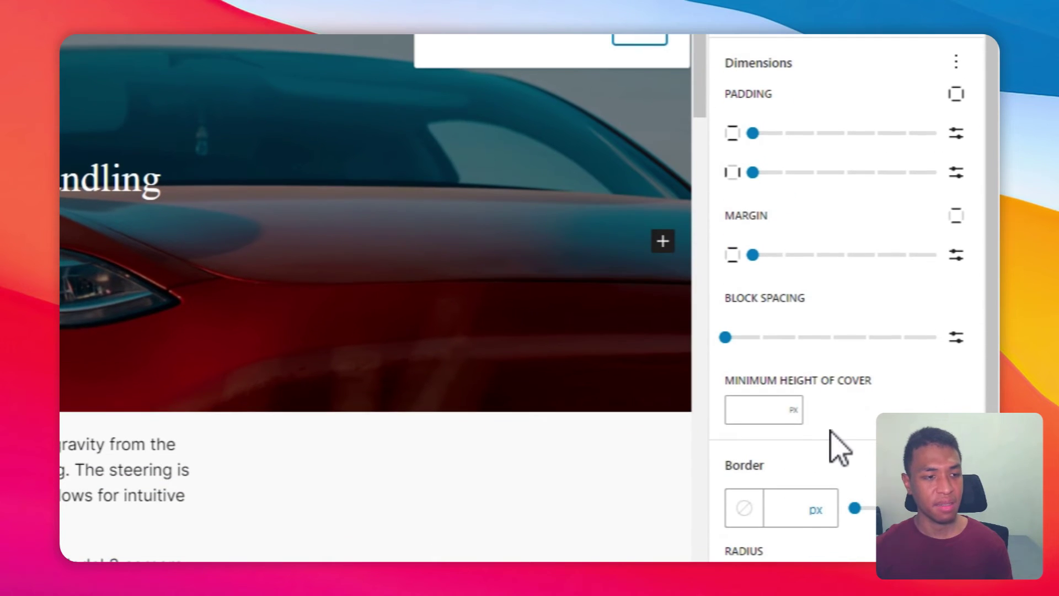
- Enter 500 px as the cover's minimum height in Dimensions
left_click(767, 408)
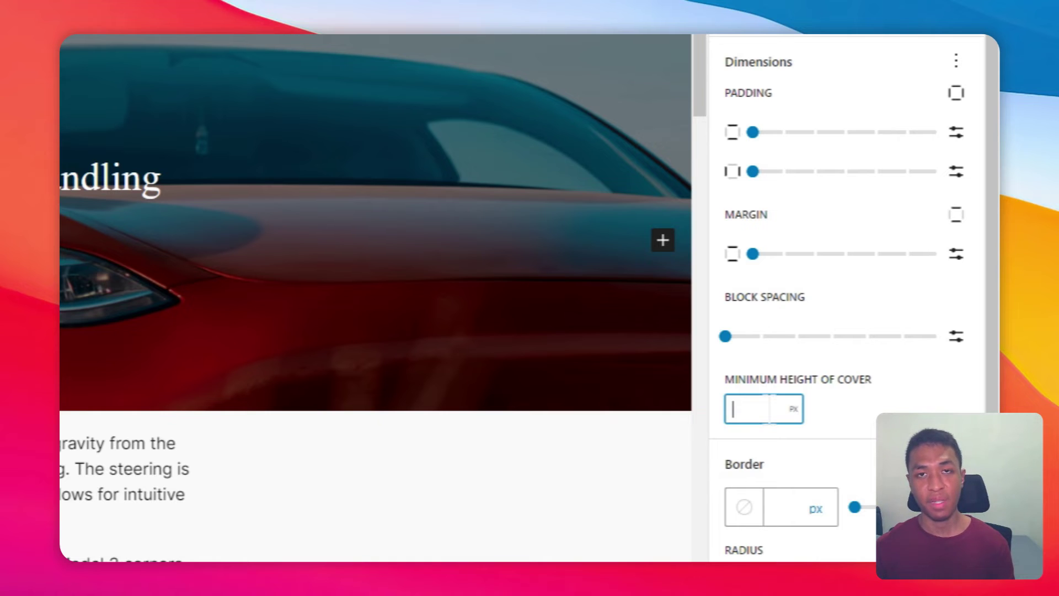
type("500")
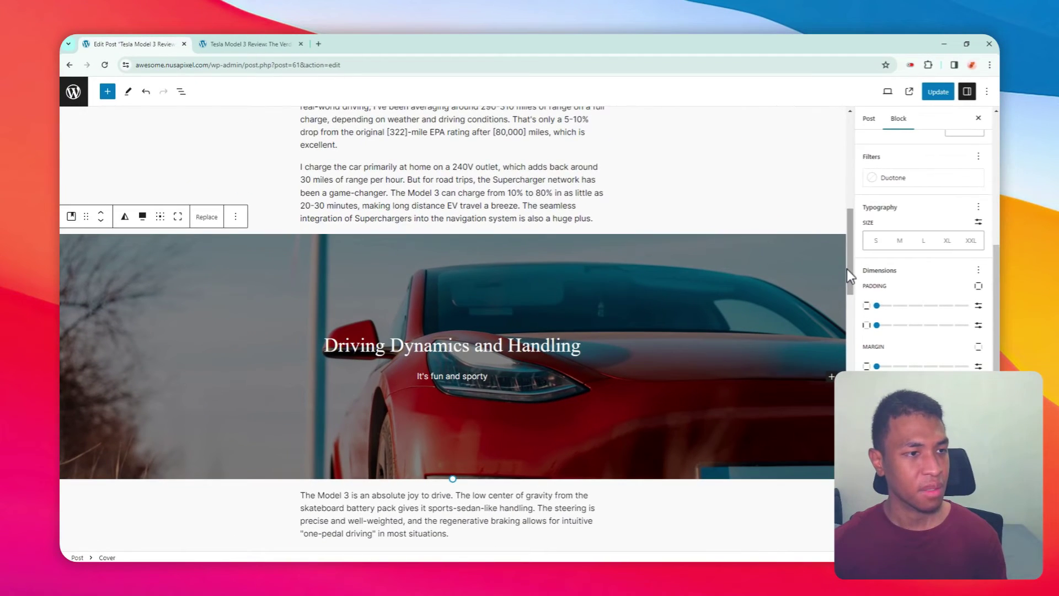
mouse_move(846, 269)
left_mouse_down()
mouse_move(849, 293)
mouse_move(853, 267)
mouse_move(852, 282)
left_mouse_up()
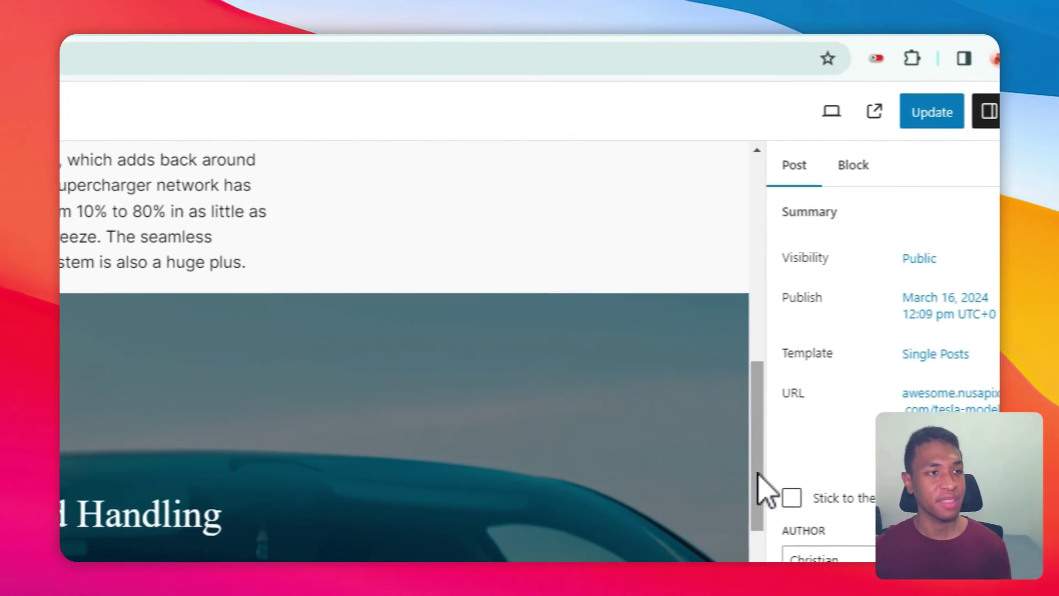
- Open the post preview in a new browser tab
left_click(831, 112)
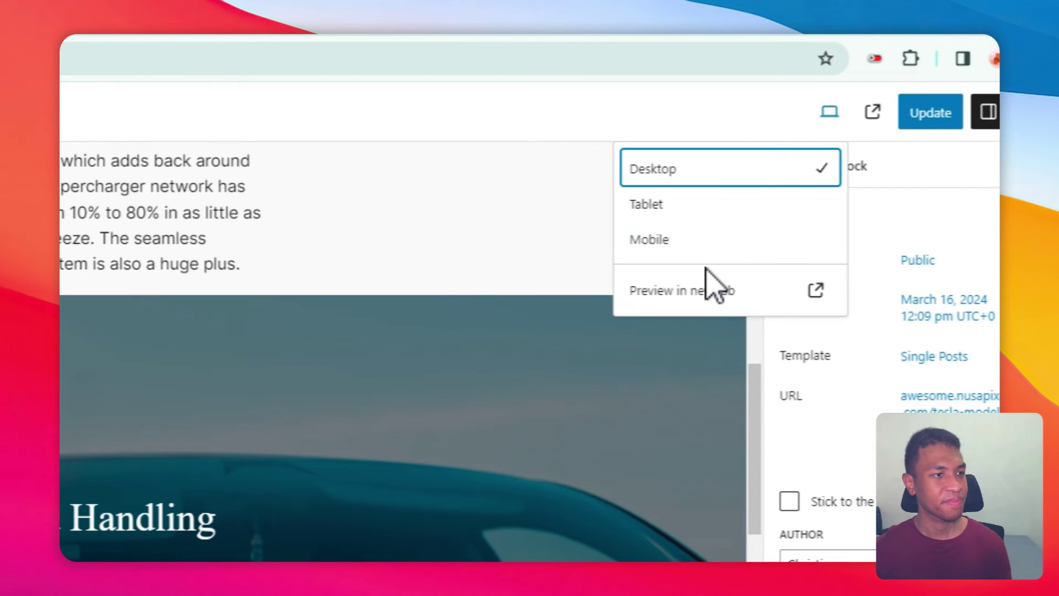
left_click(734, 291)
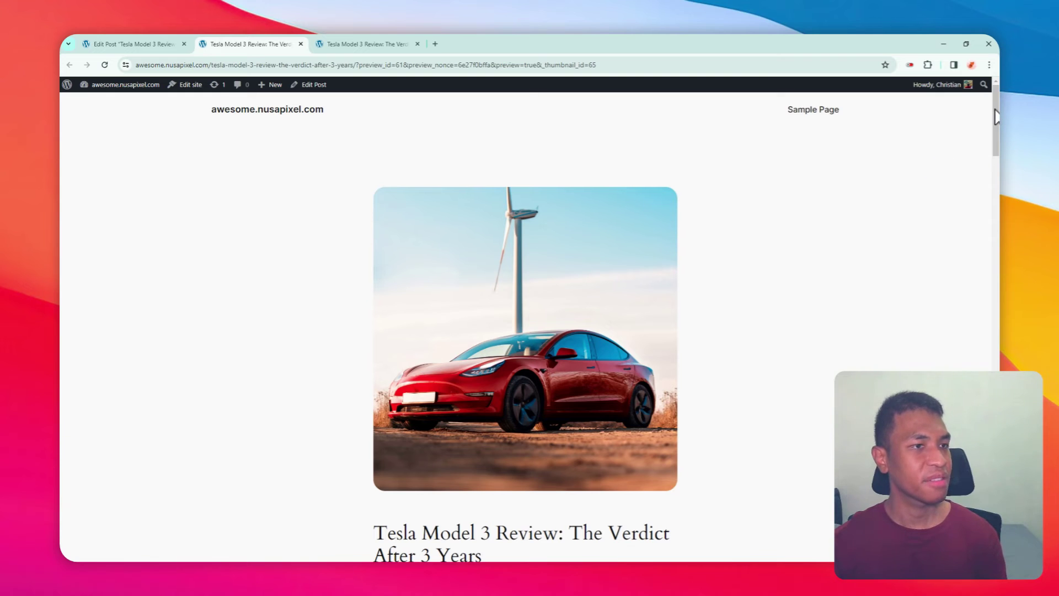
left_click_drag(992, 116, 967, 258)
- Scroll through the preview to check the fixed-background car covers' parallax effect
scroll(965, 260, "down", 1)
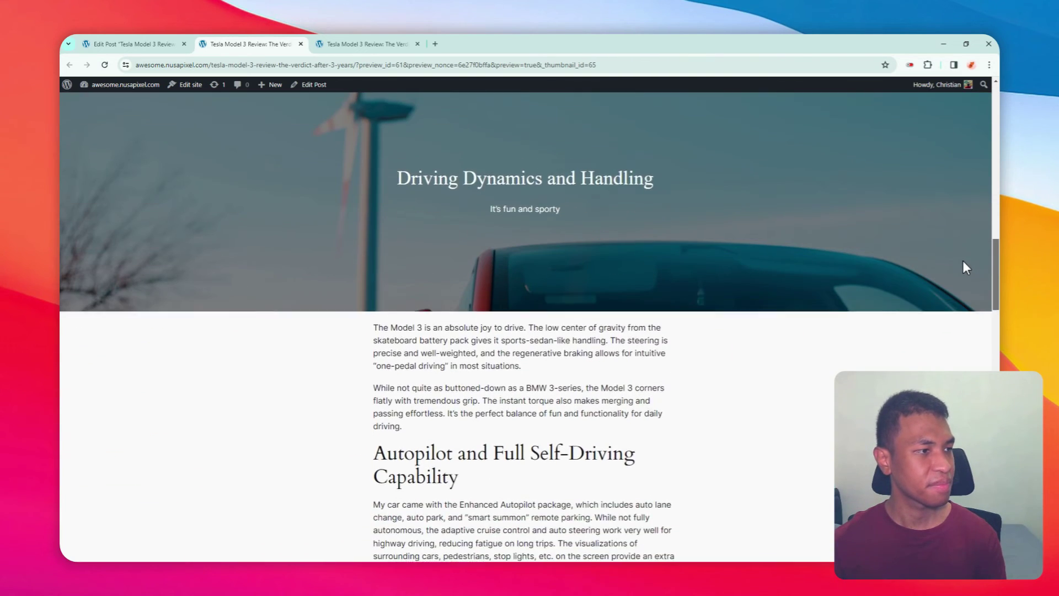
scroll(963, 261, "up", 3)
scroll(961, 264, "down", 3)
scroll(957, 262, "up", 3)
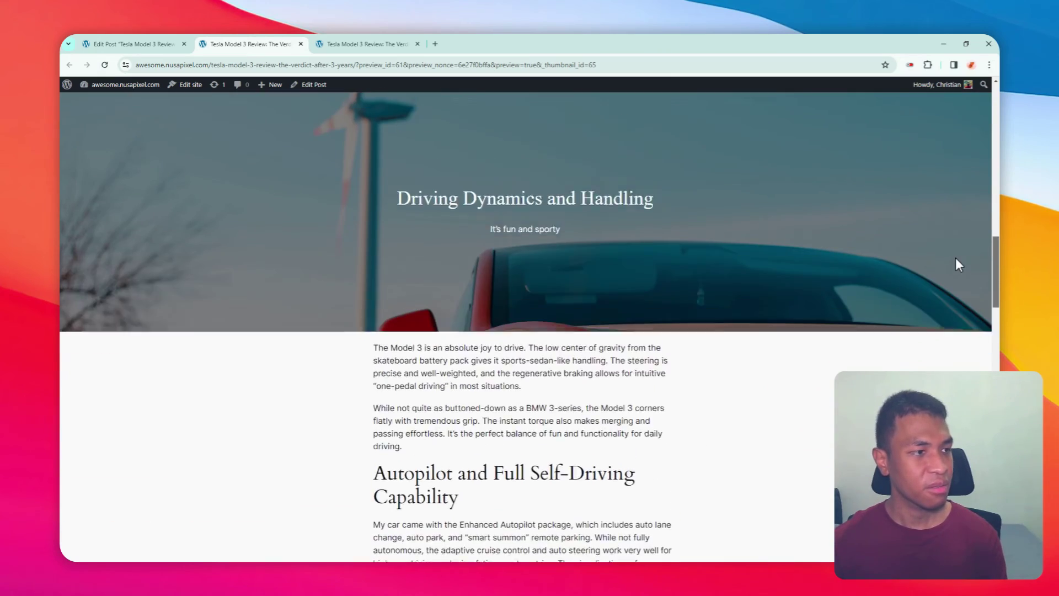
scroll(956, 241, "down", 4)
scroll(957, 240, "up", 4)
scroll(958, 245, "up", 1)
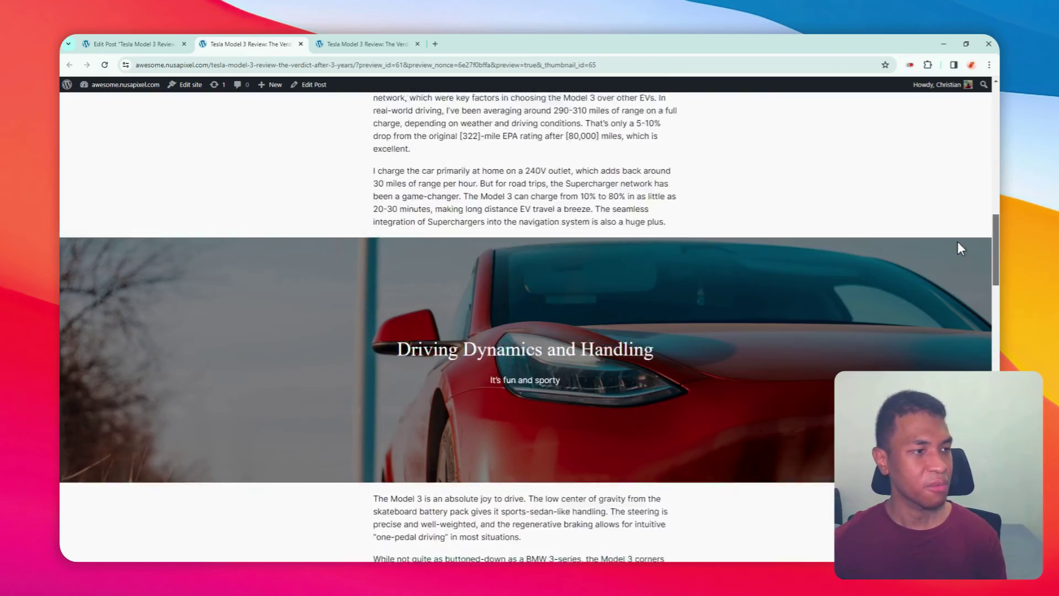
scroll(960, 246, "down", 3)
scroll(961, 255, "up", 4)
scroll(961, 238, "down", 18)
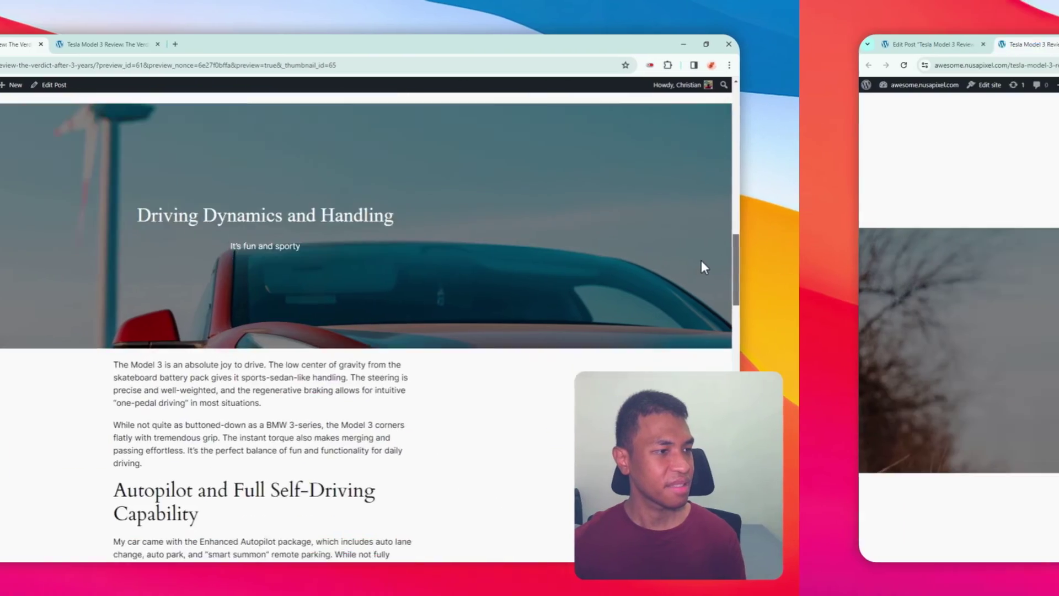
scroll(947, 377, "down", 1)
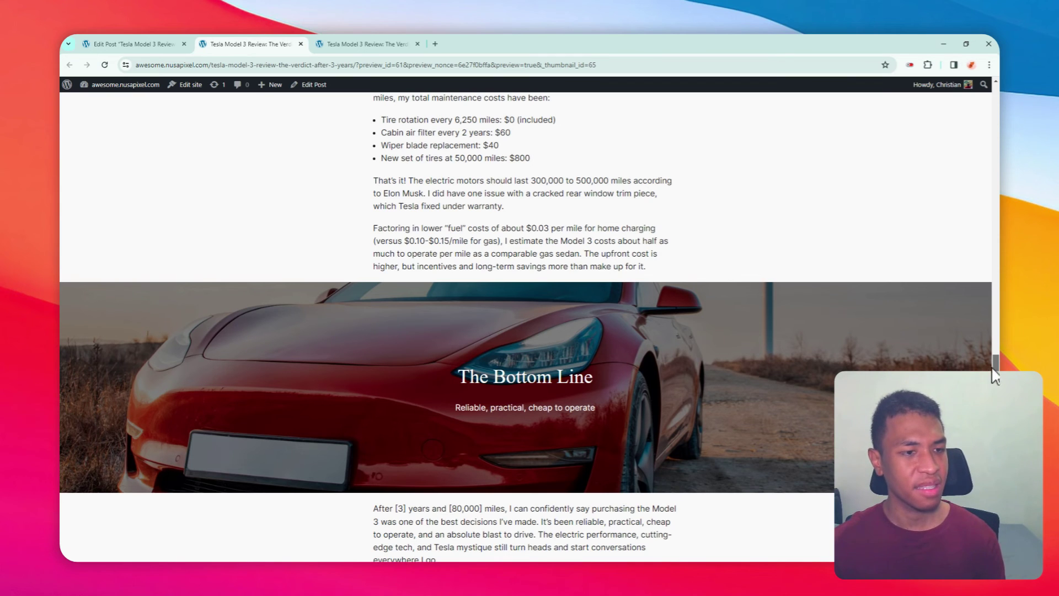
scroll(949, 362, "down", 3)
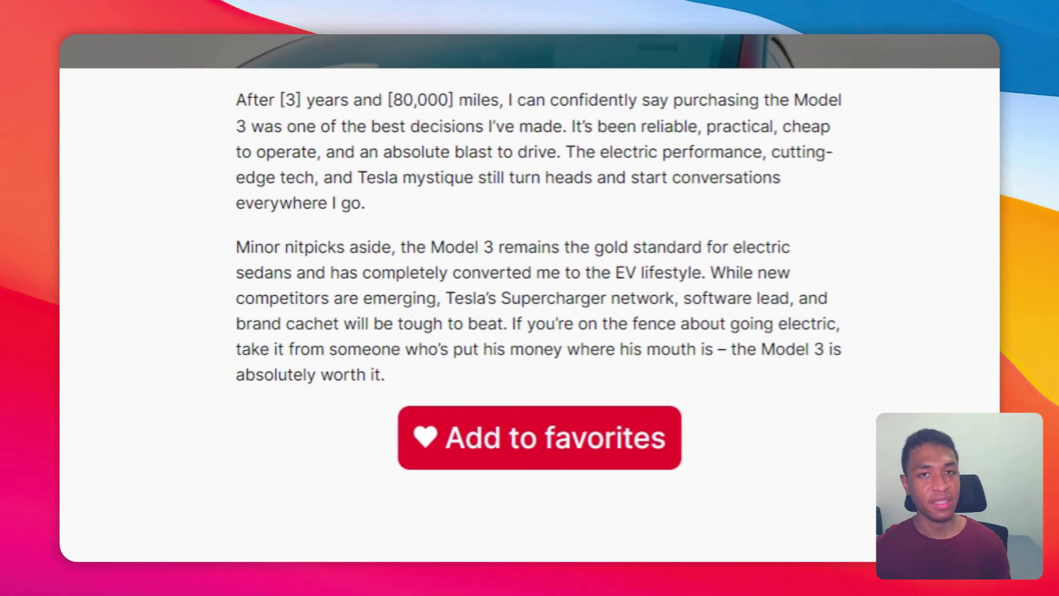